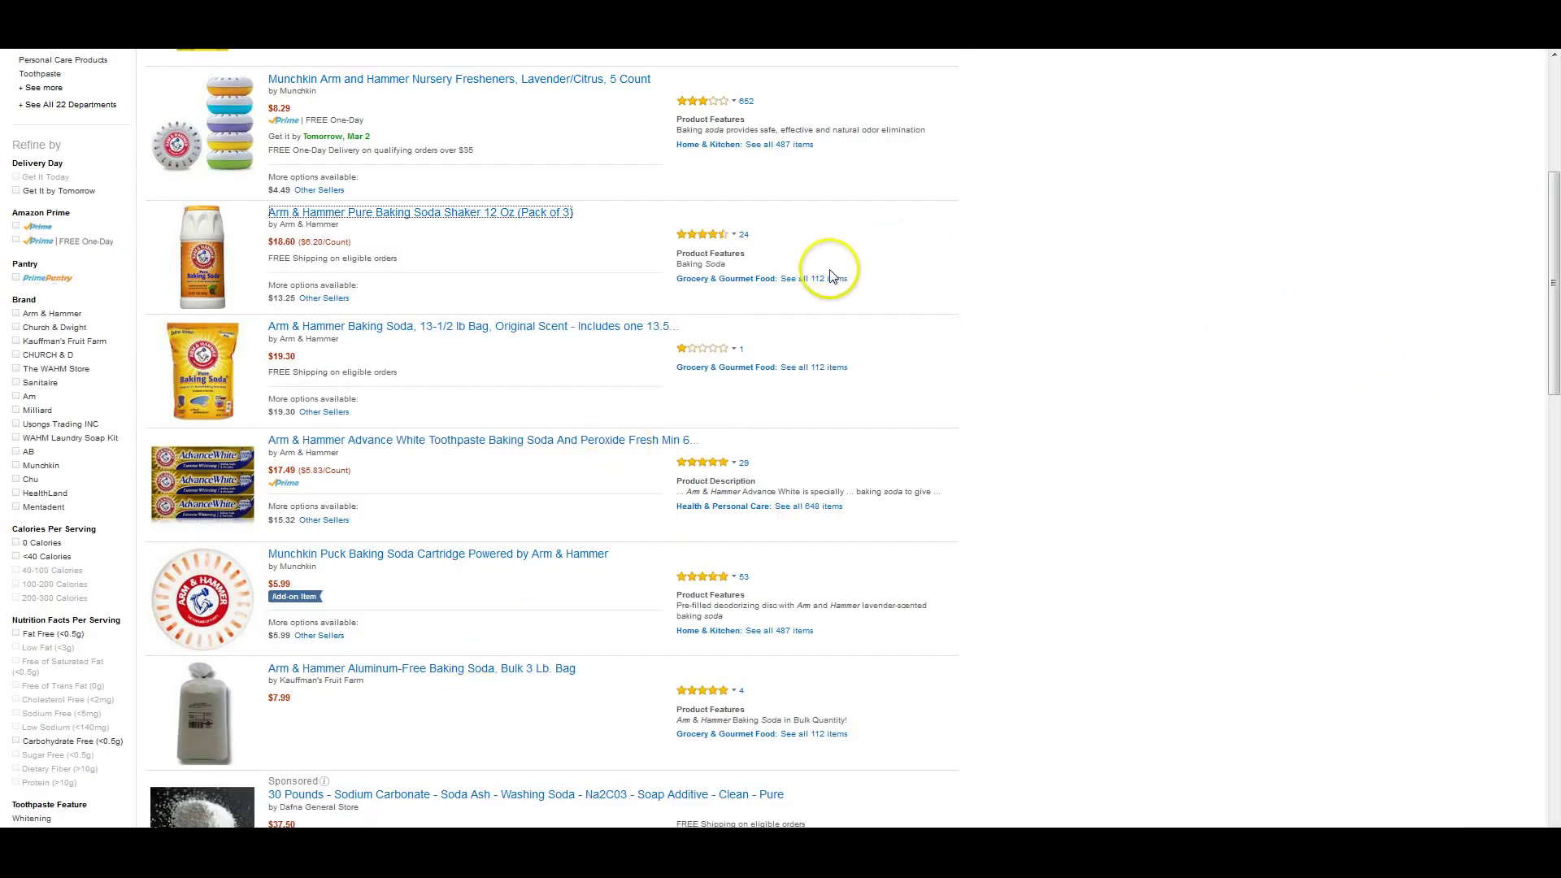
# Open the Arm & Hammer Pure Baking Soda Shaker 12 Oz (Pack of 3) product page
pyautogui.click(527, 223)
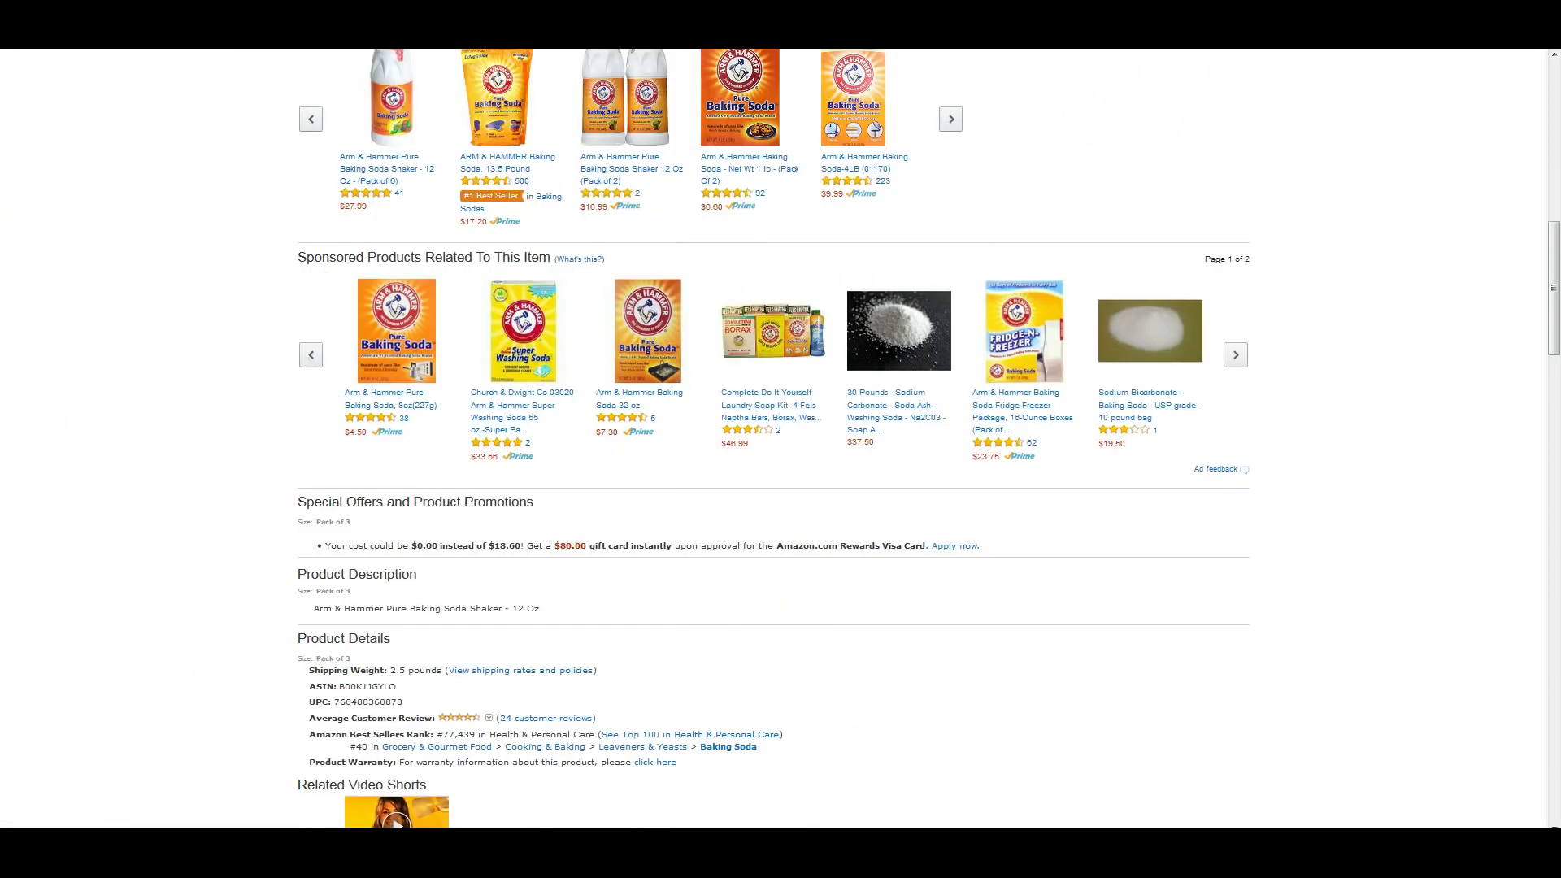
pyautogui.scroll(-3, 776, 319)
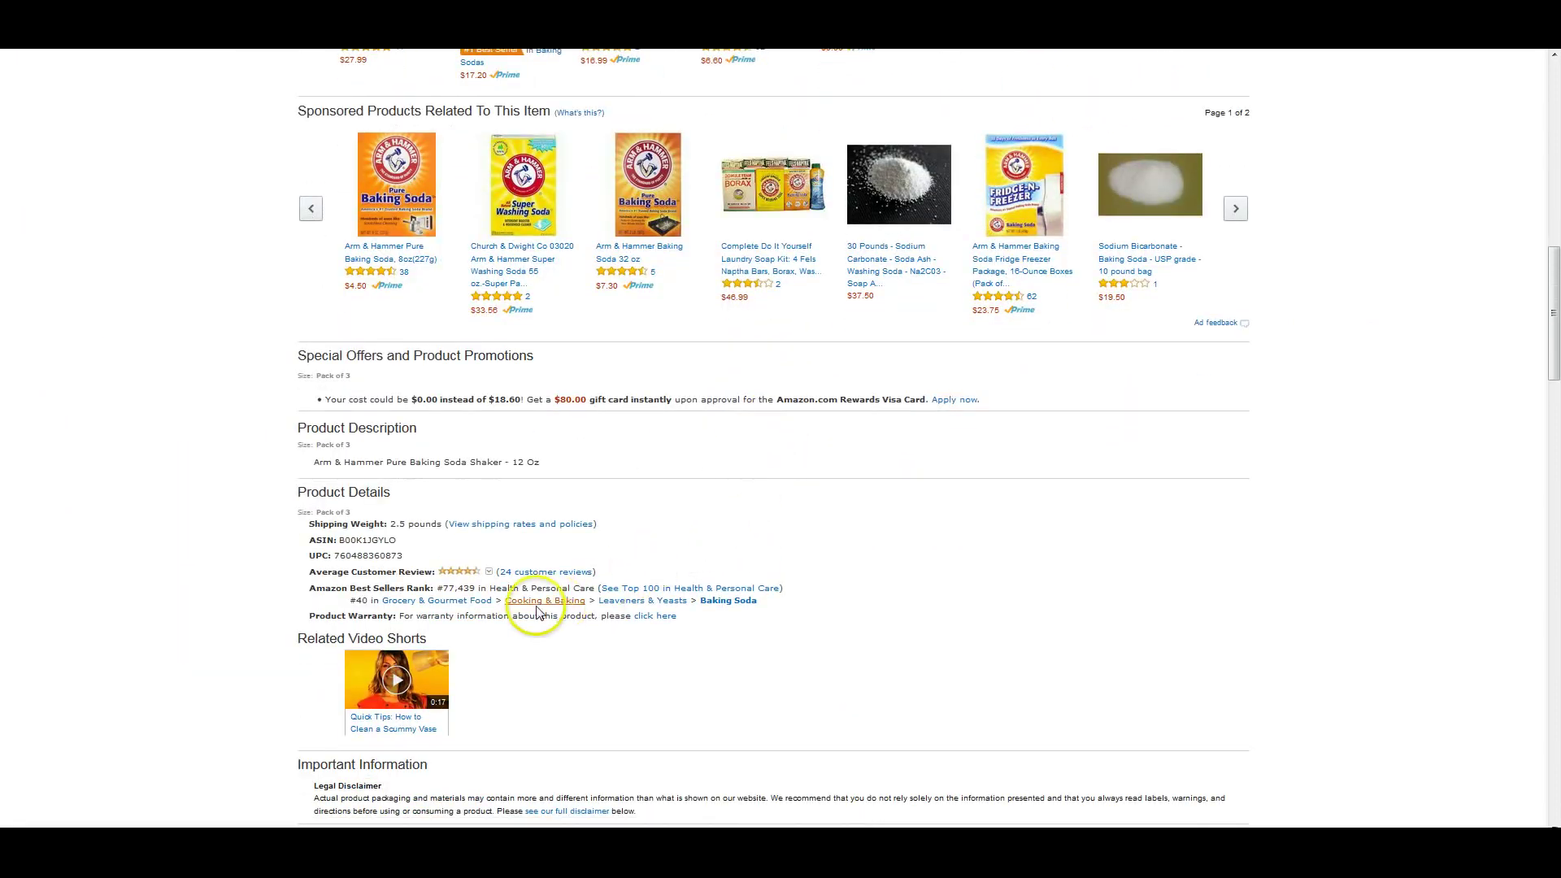
pyautogui.scroll(3, 800, 479)
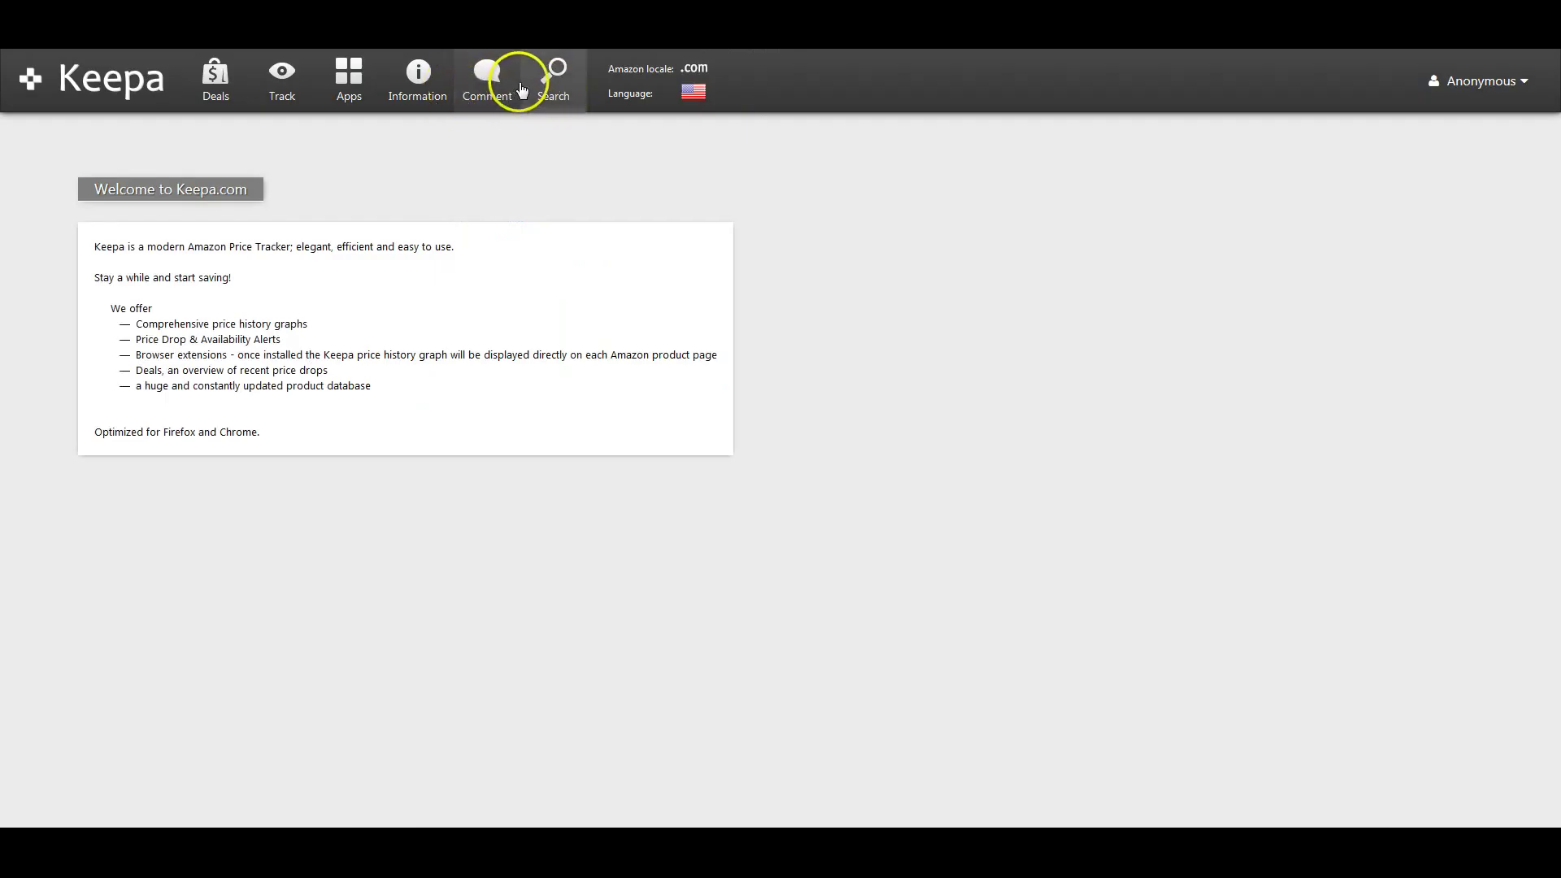
# Search Keepa with the pasted Amazon link for the baking soda shaker
pyautogui.click(553, 76)
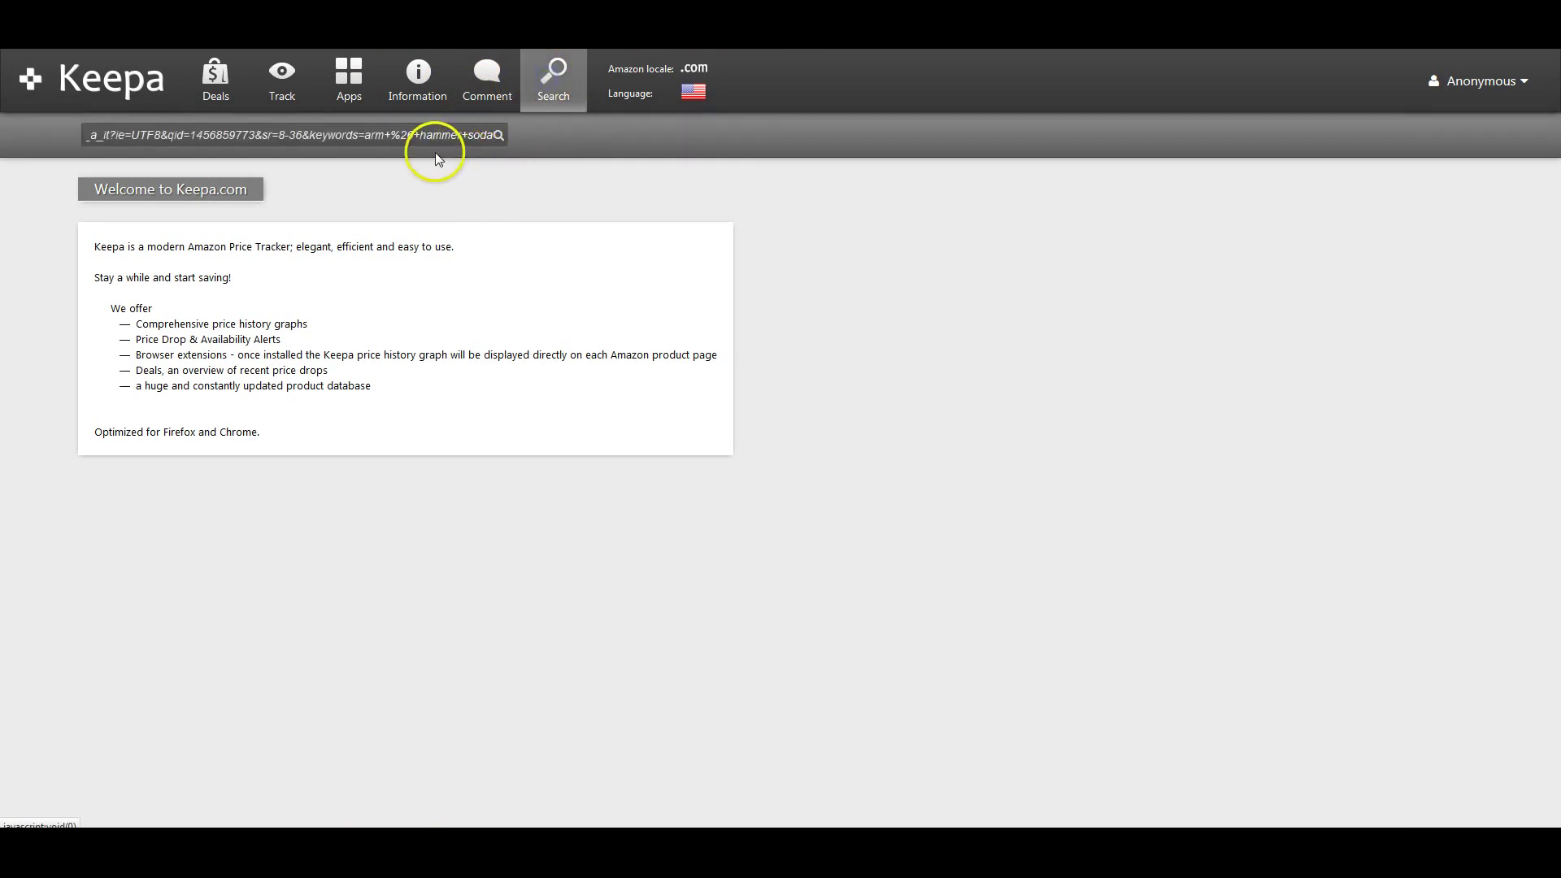
pyautogui.press('Return')
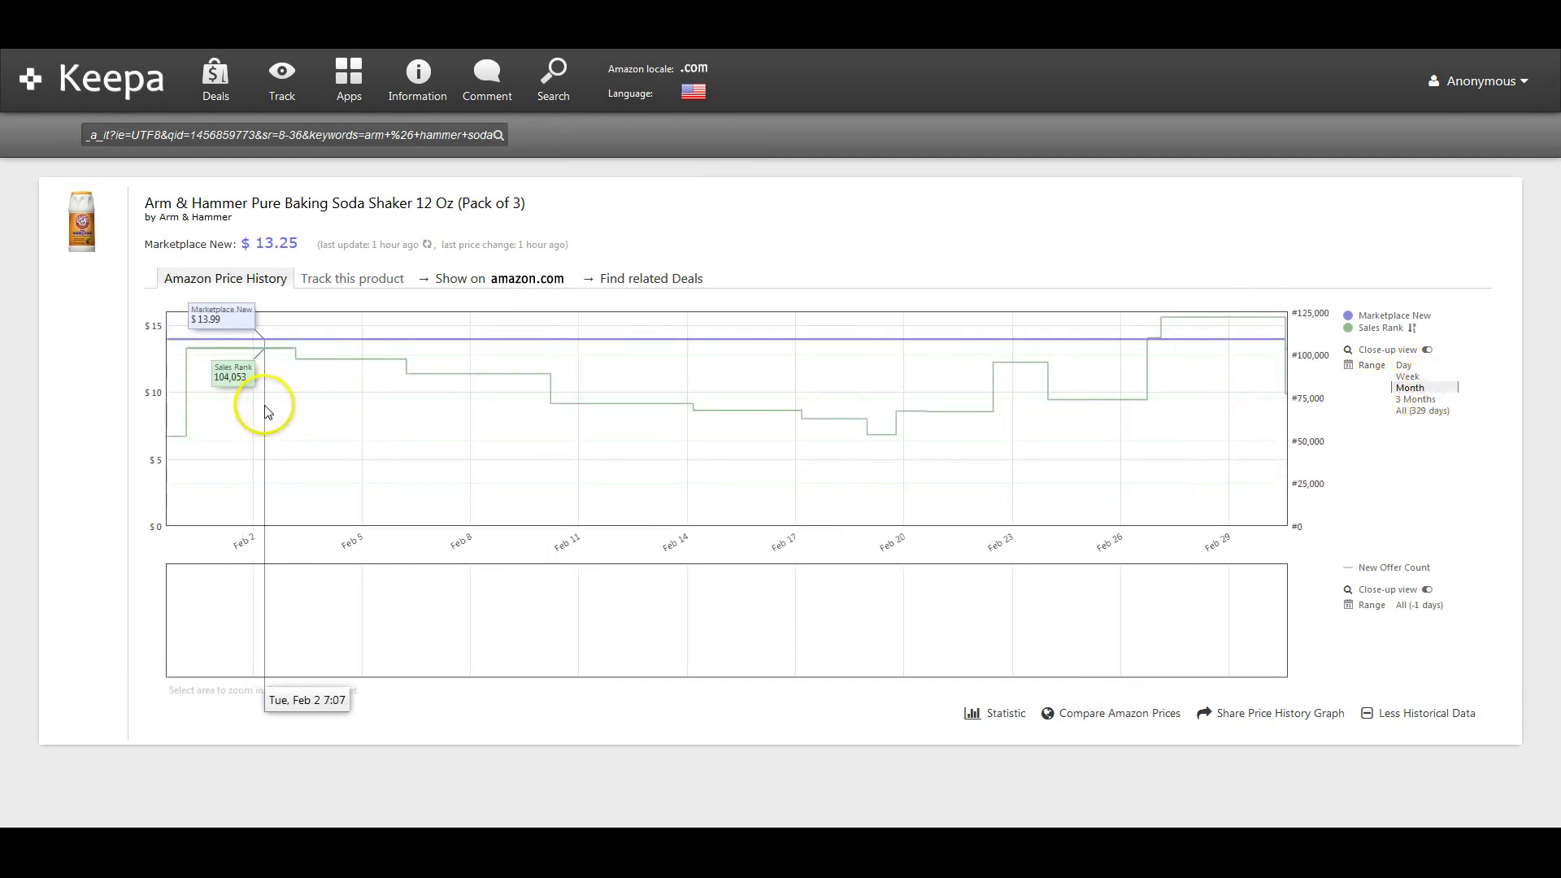
pyautogui.moveTo(1144, 403)
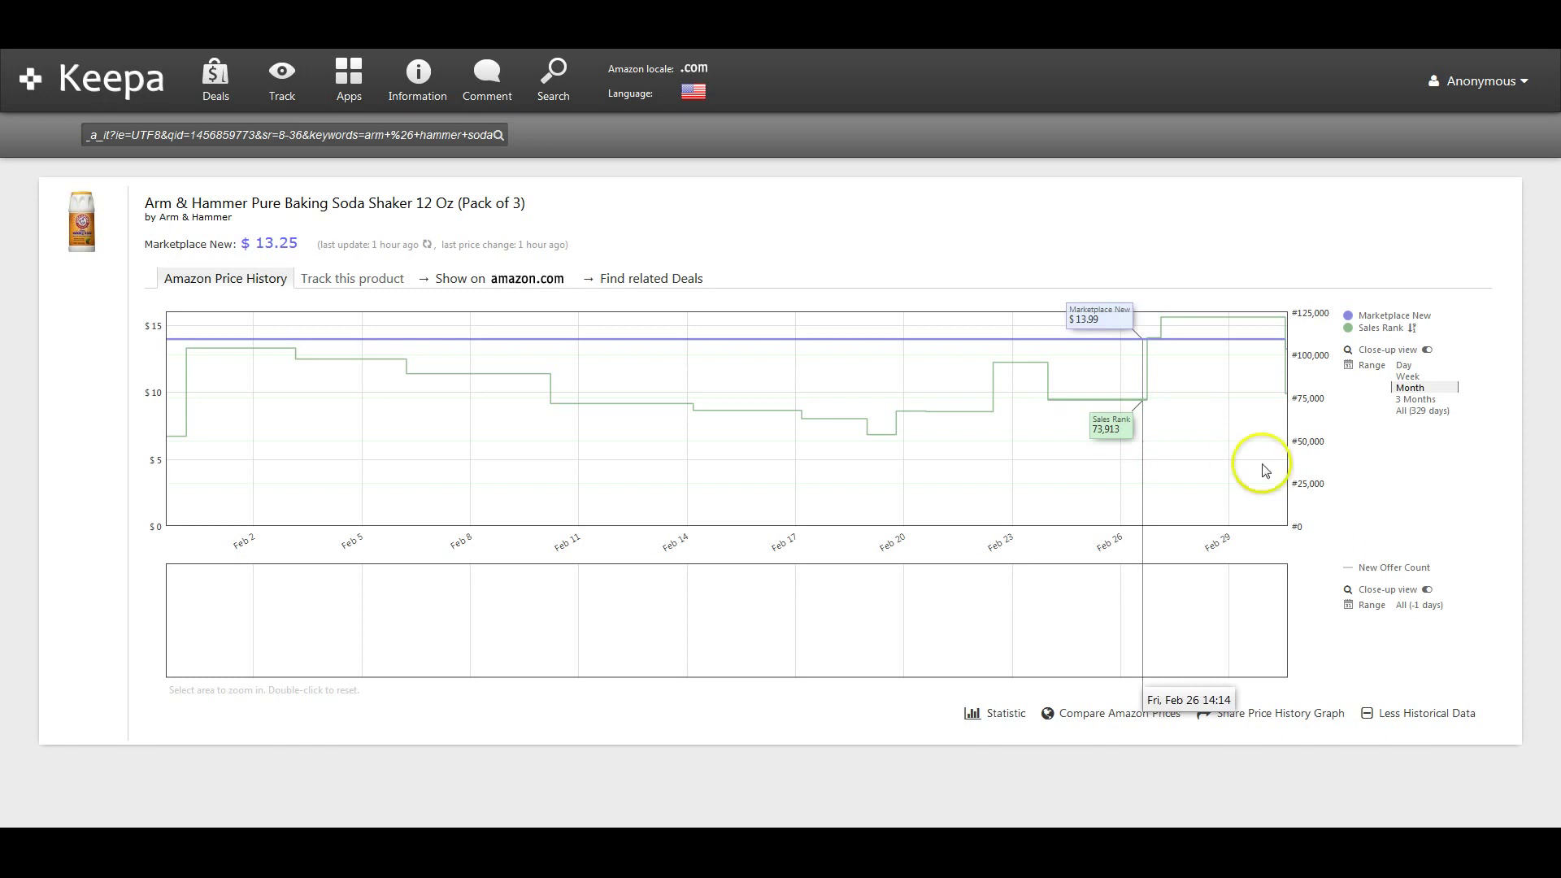
# Switch the chart range to Week, then to All (329 days)
pyautogui.click(1415, 377)
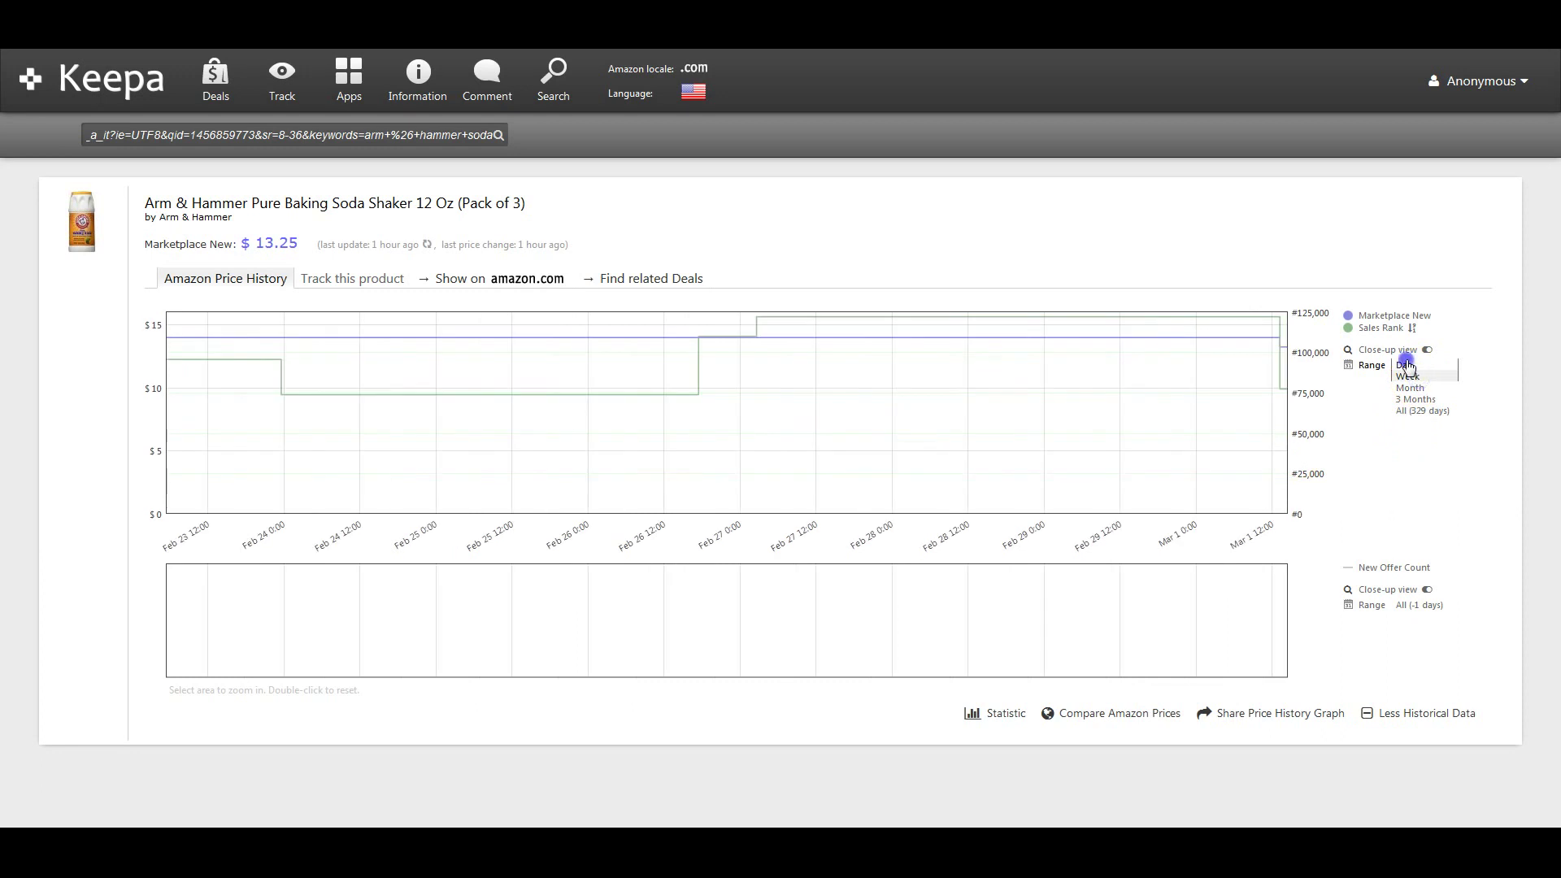
pyautogui.click(1423, 412)
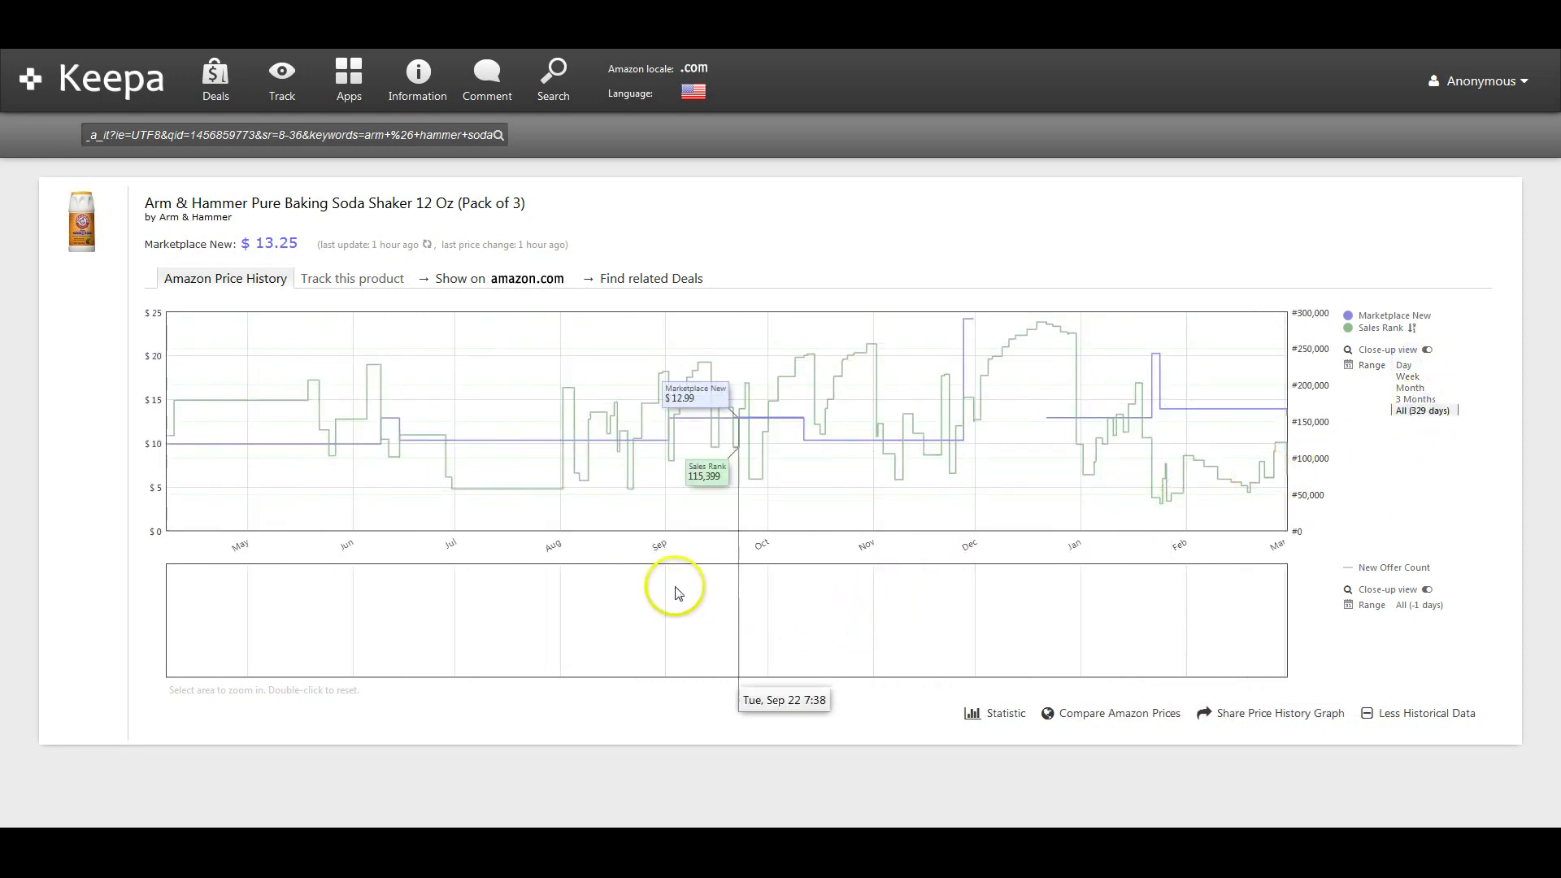